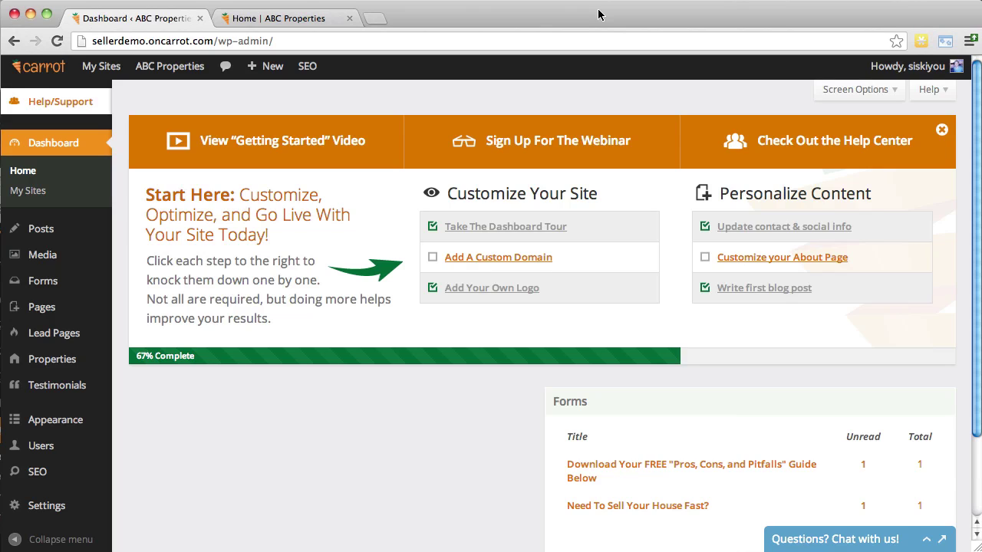
# Switch to the ABC Properties home page and look over its quick form.
pyautogui.click(277, 18)
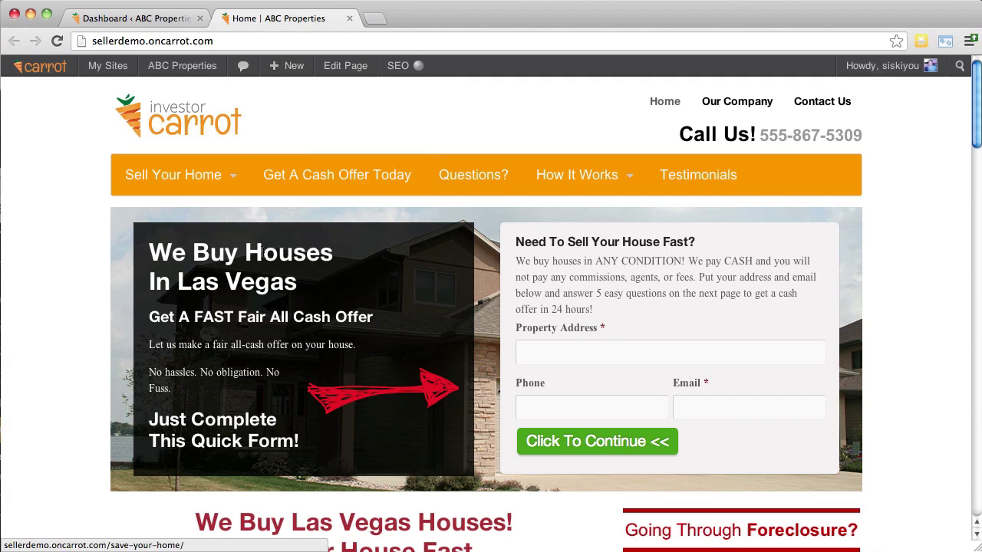
pyautogui.moveTo(514, 239); pyautogui.dragTo(713, 454)
pyautogui.click(716, 455)
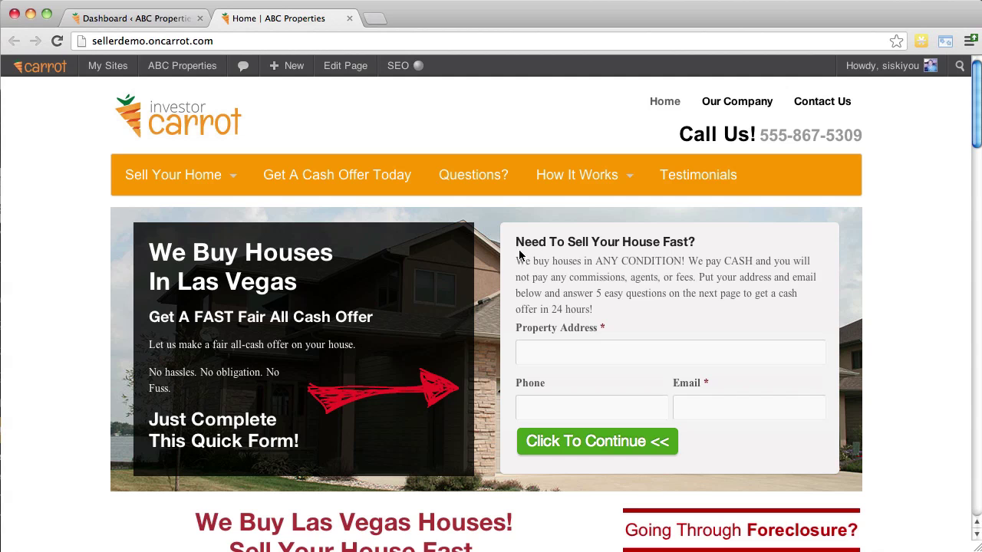
pyautogui.moveTo(513, 238); pyautogui.dragTo(732, 429)
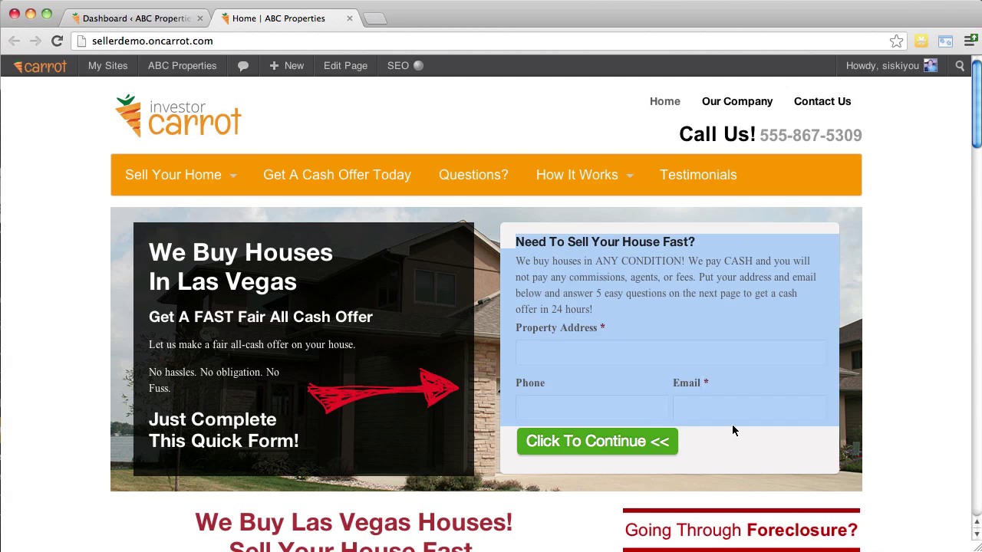
pyautogui.click(874, 412)
pyautogui.scroll(-5, 873, 412)
# Browse the Keep Your Home foreclosure help page from the home page banner.
pyautogui.click(767, 350)
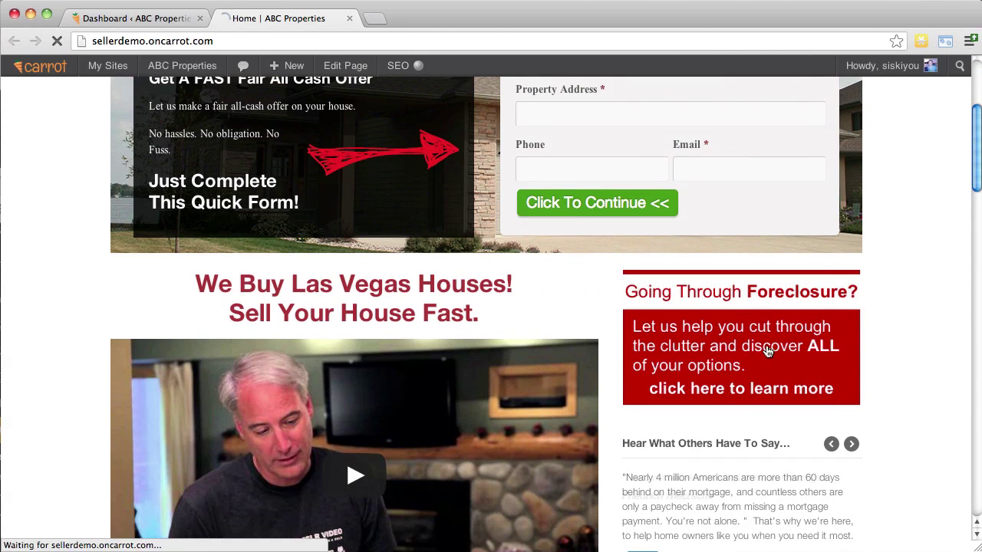
pyautogui.scroll(-3, 73, 353)
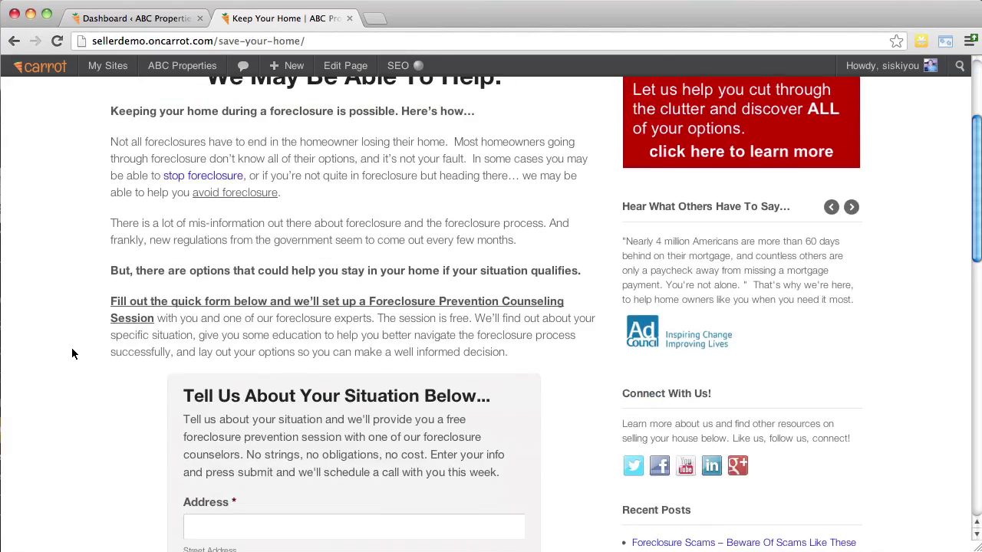
pyautogui.scroll(-10, 73, 353)
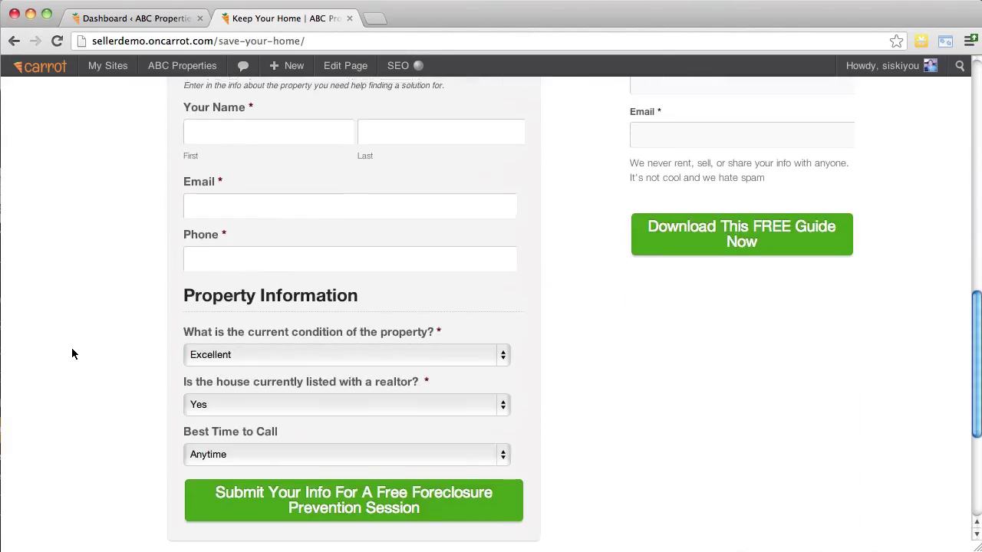
pyautogui.scroll(6, 71, 354)
pyautogui.moveTo(186, 224); pyautogui.dragTo(499, 308)
pyautogui.click(357, 257)
pyautogui.scroll(-4, 358, 258)
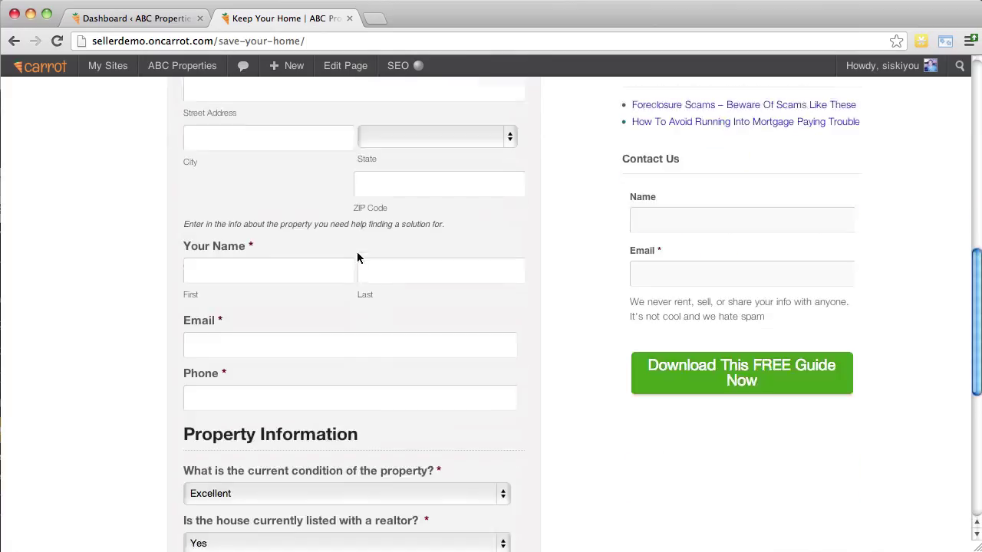
pyautogui.scroll(-7, 357, 257)
pyautogui.scroll(2, 517, 398)
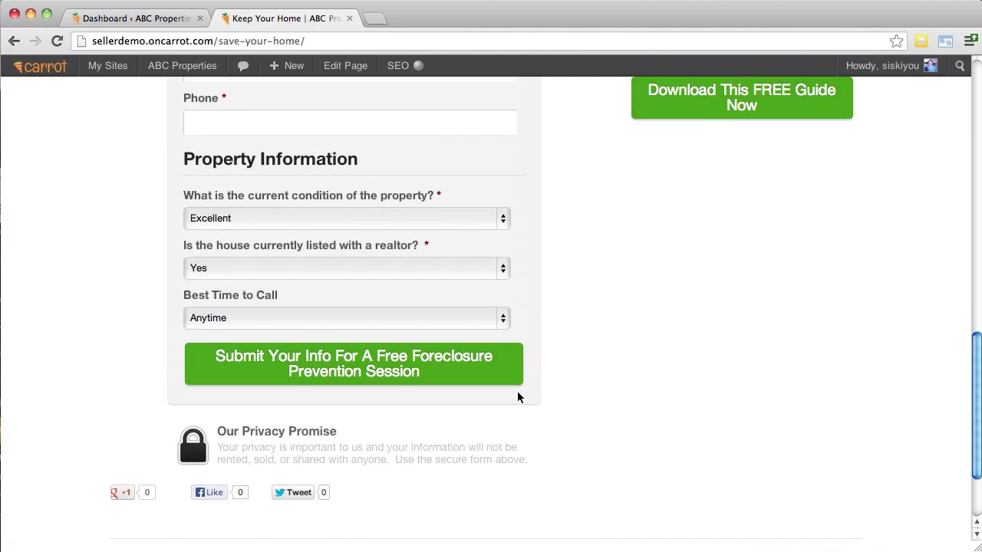
pyautogui.scroll(15, 517, 398)
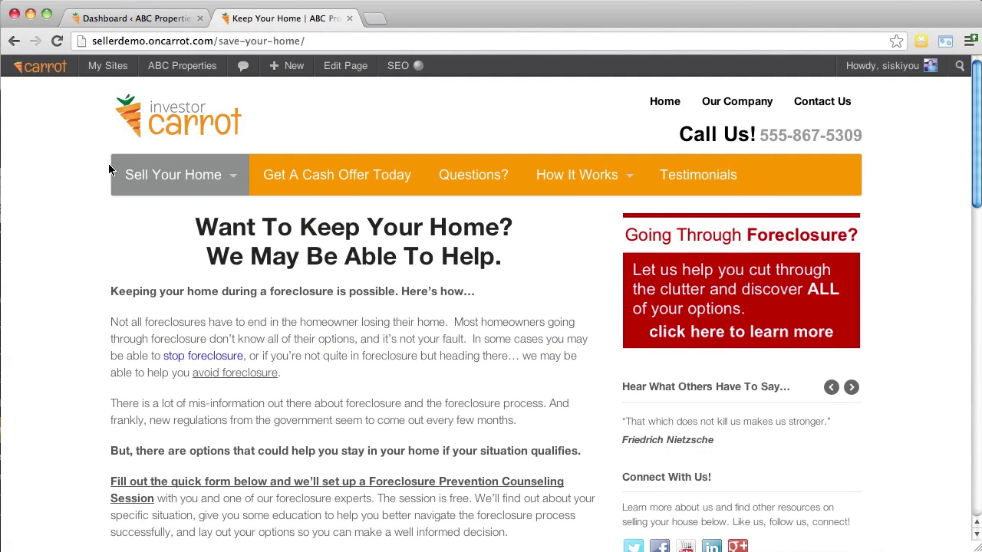
# Go back to the ABC Properties home page.
pyautogui.click(14, 40)
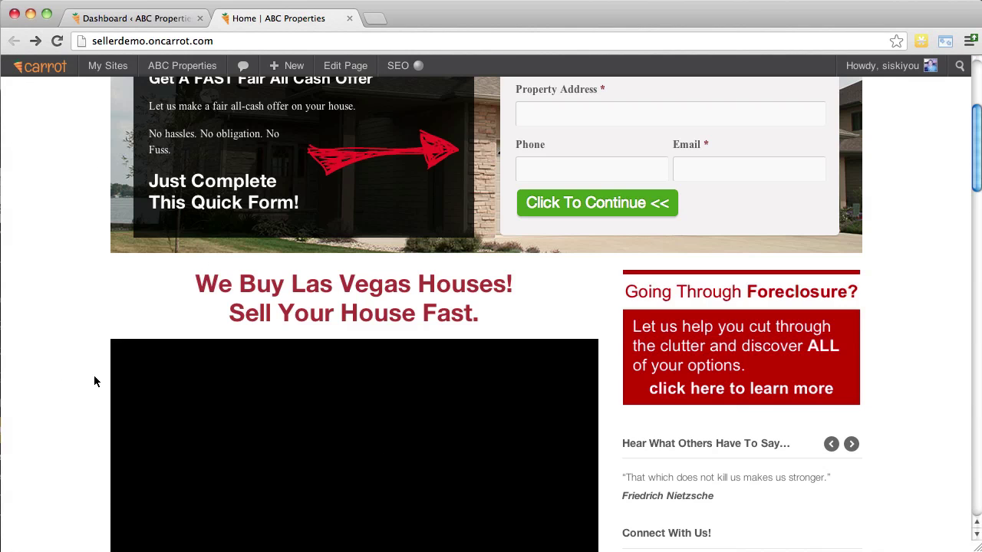
pyautogui.scroll(-4, 94, 381)
pyautogui.scroll(10, 93, 381)
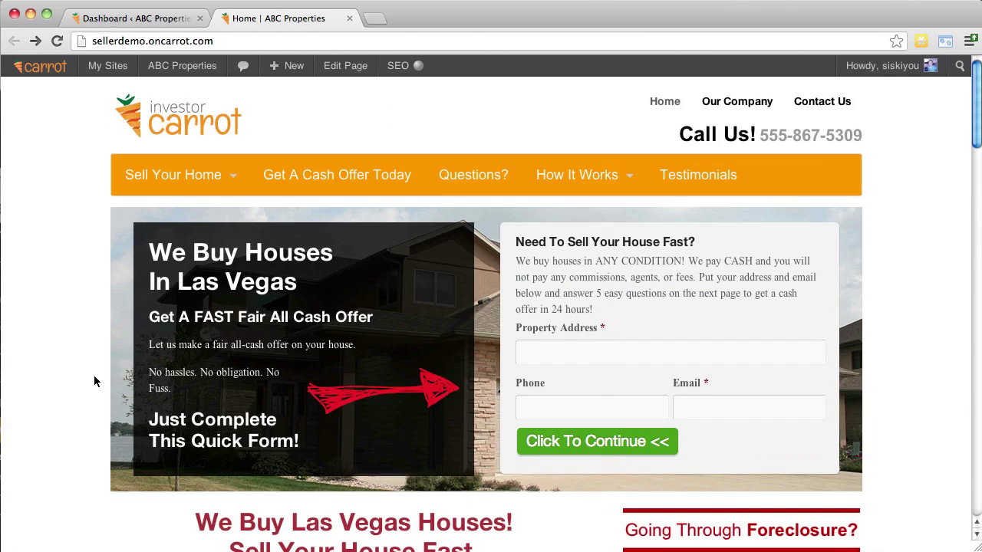
# Return to the Dashboard tab and bring up the Forms submenu in the admin sidebar.
pyautogui.click(142, 18)
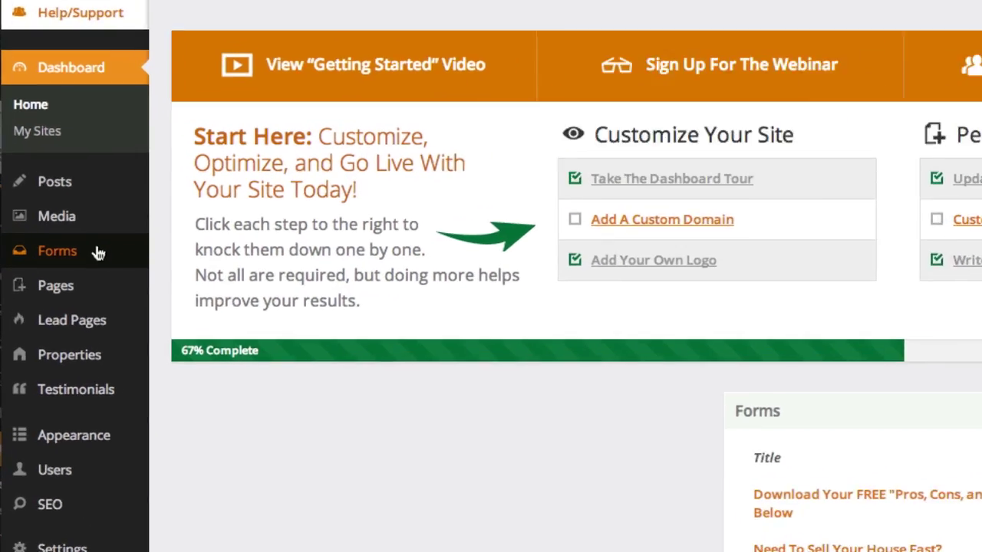
pyautogui.moveTo(97, 253)
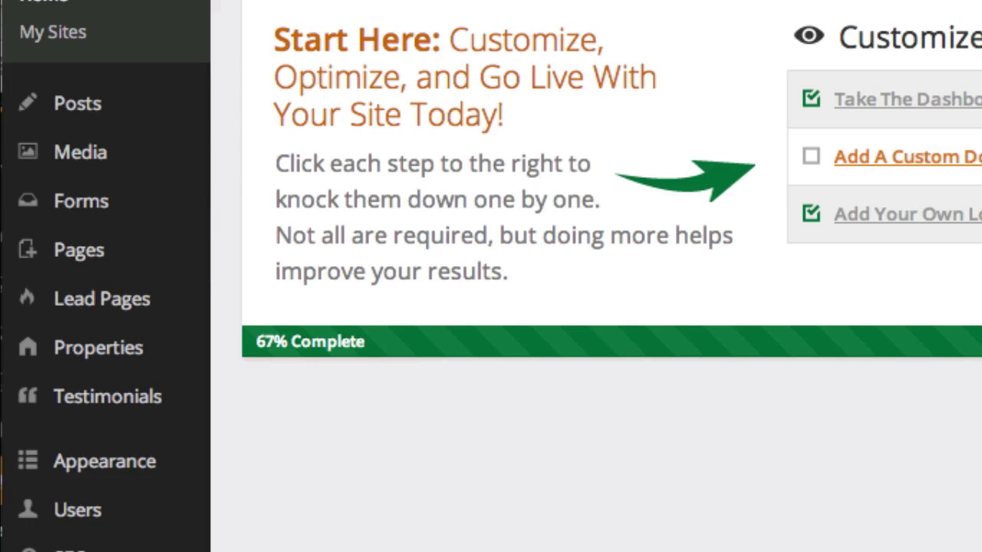
pyautogui.moveTo(114, 205)
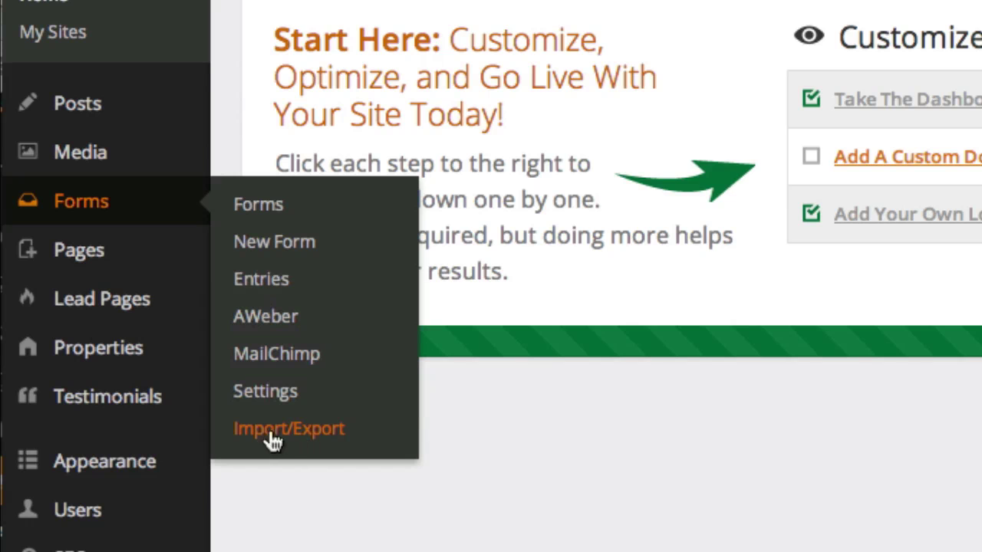
# Open the Forms list and review view counts, e.g. 11 for Pros, Cons and 109 for Sell Your House.
pyautogui.click(97, 215)
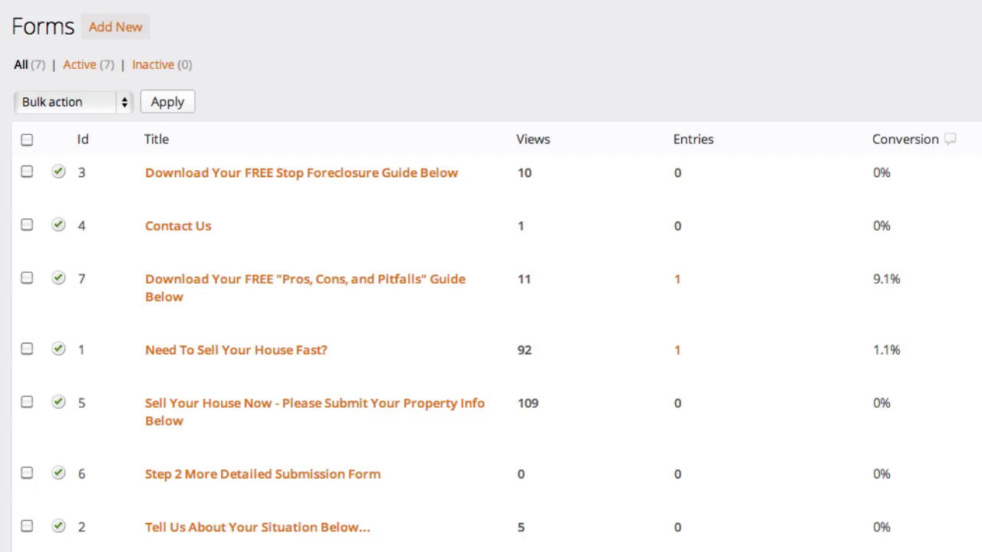
pyautogui.scroll(-4, 491, 277)
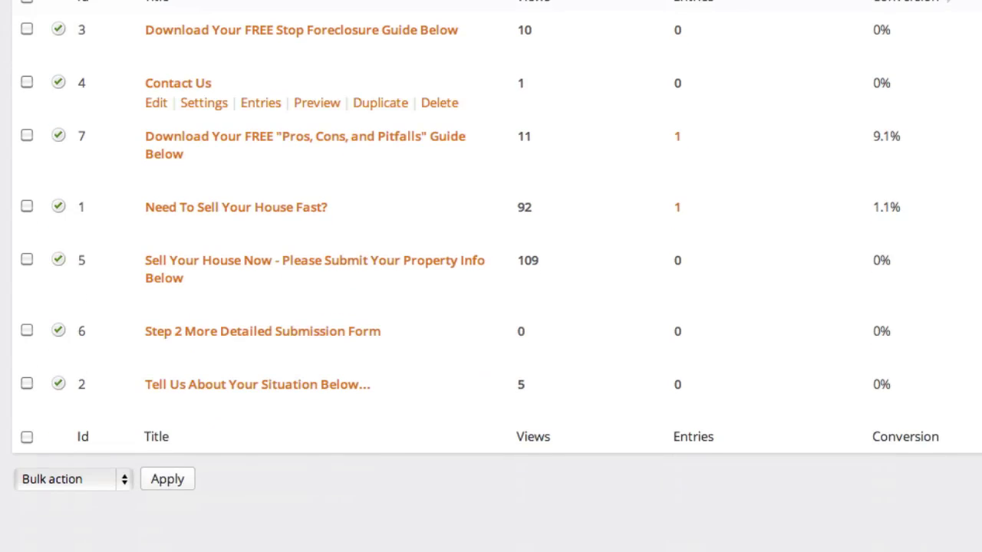
pyautogui.scroll(3, 491, 276)
pyautogui.scroll(-1, 598, 253)
pyautogui.moveTo(598, 253)
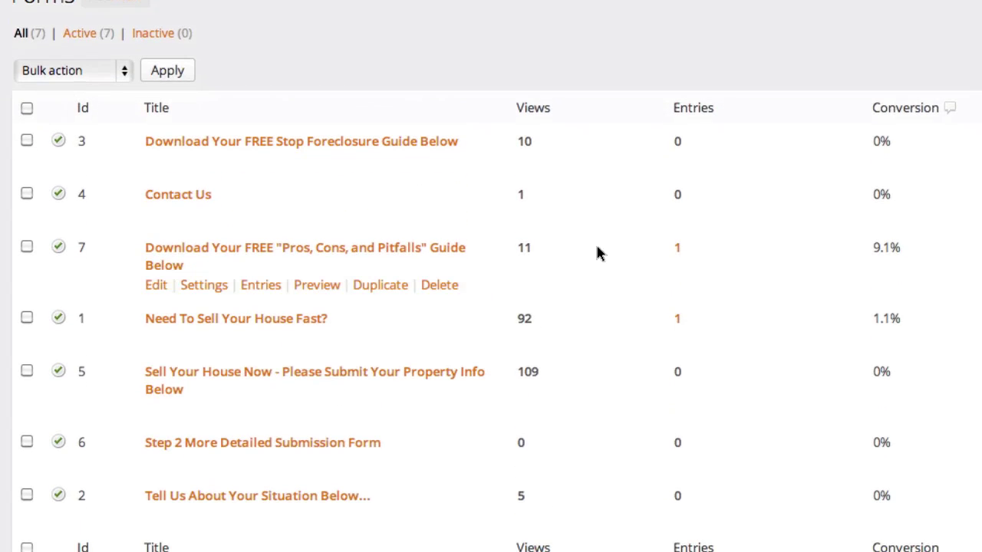
pyautogui.doubleClick(520, 143)
pyautogui.tripleClick(520, 247)
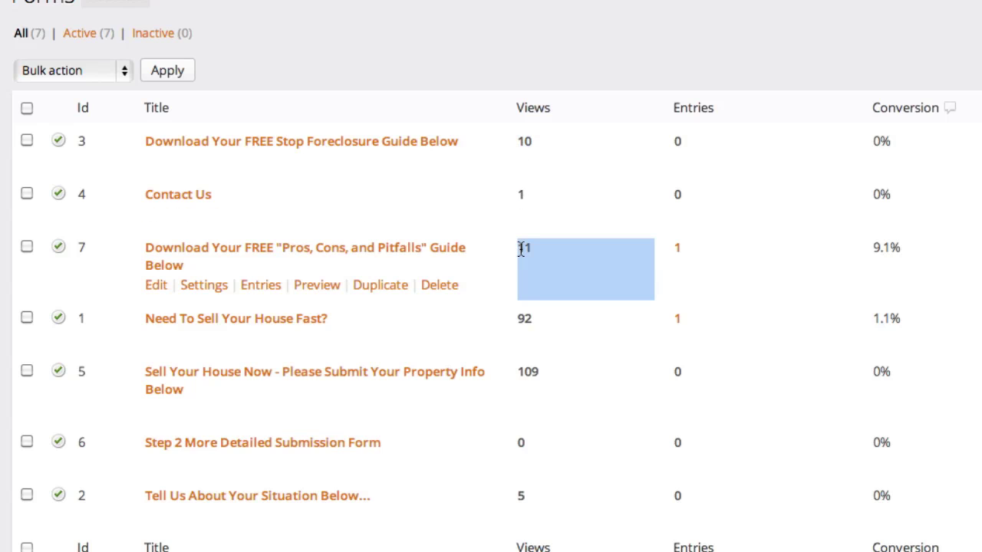
pyautogui.doubleClick(528, 370)
pyautogui.moveTo(530, 374); pyautogui.dragTo(519, 375)
pyautogui.click(520, 376)
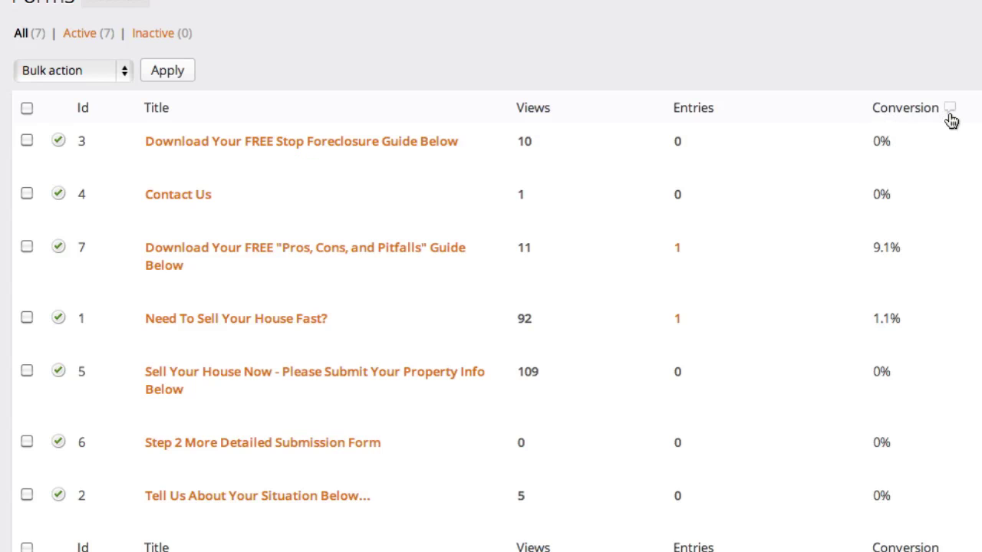
# Review the Conversion column, such as the 9.1% conversion rate.
pyautogui.moveTo(952, 112)
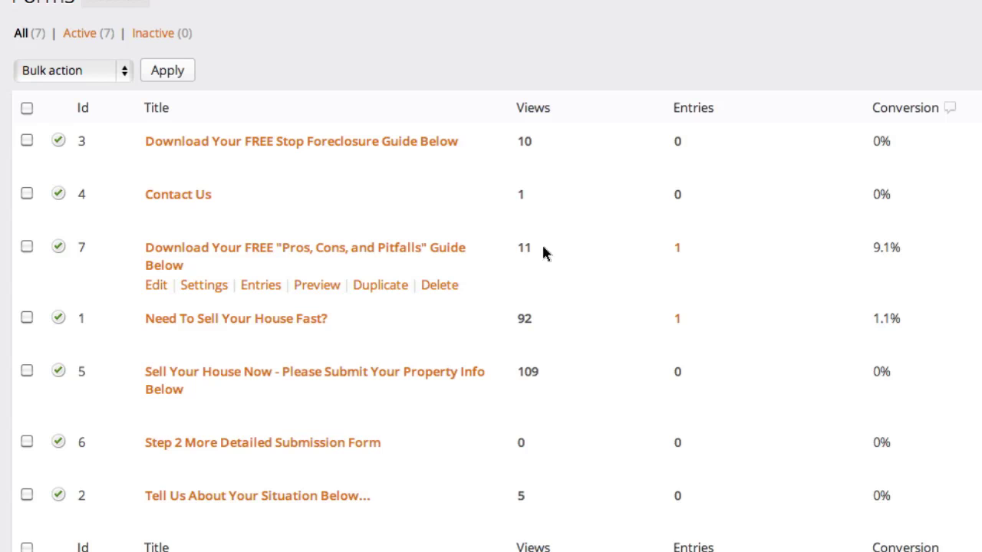
pyautogui.moveTo(873, 250); pyautogui.dragTo(901, 250)
pyautogui.click(901, 250)
pyautogui.scroll(-1, 890, 284)
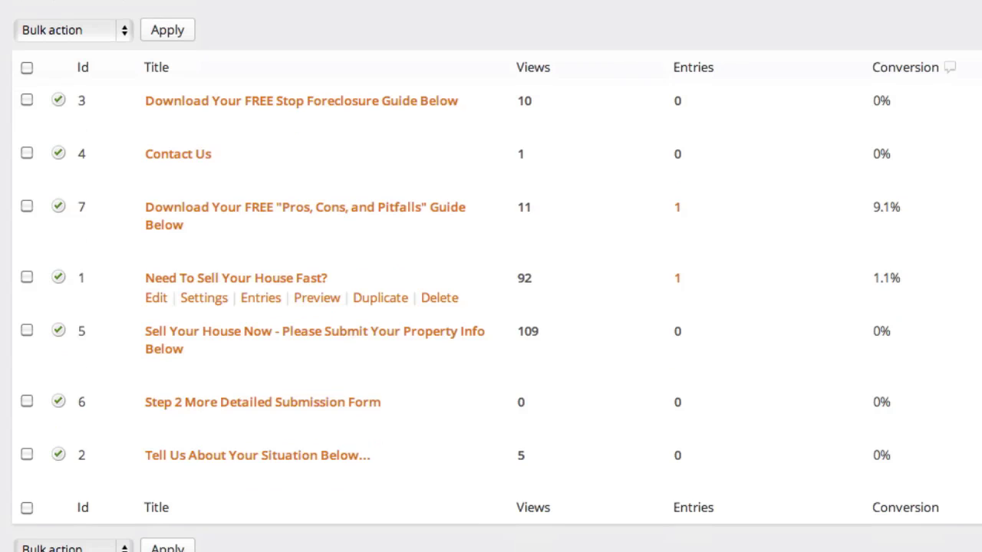
pyautogui.scroll(1, 491, 282)
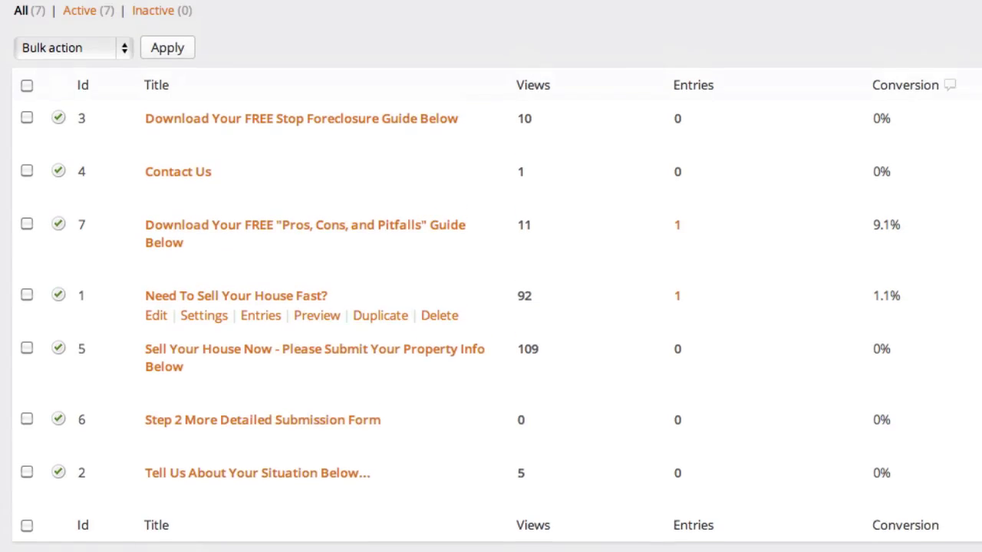
pyautogui.scroll(2, 491, 310)
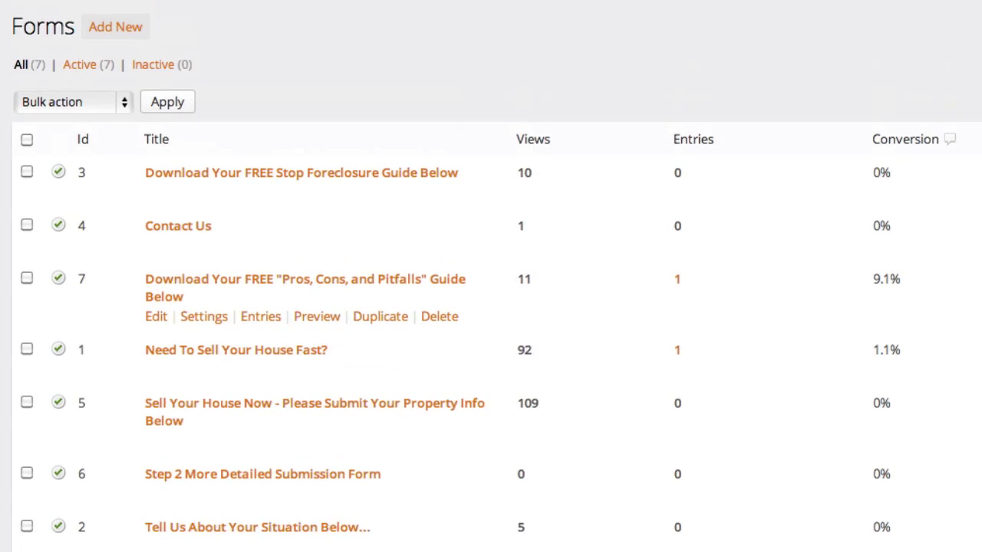
# Check the Bulk action options, including Reset Views, without applying one.
pyautogui.click(69, 102)
pyautogui.click(335, 102)
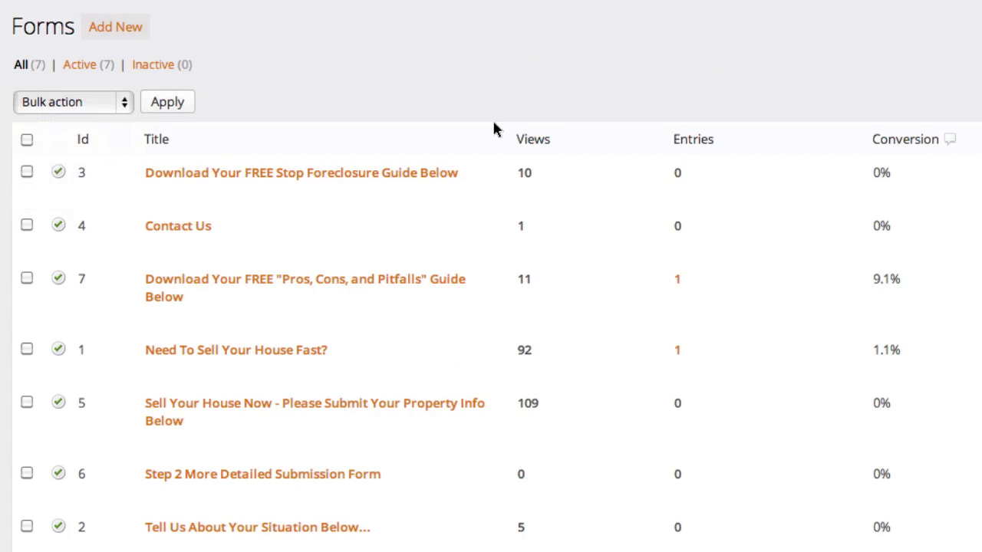
pyautogui.moveTo(521, 171)
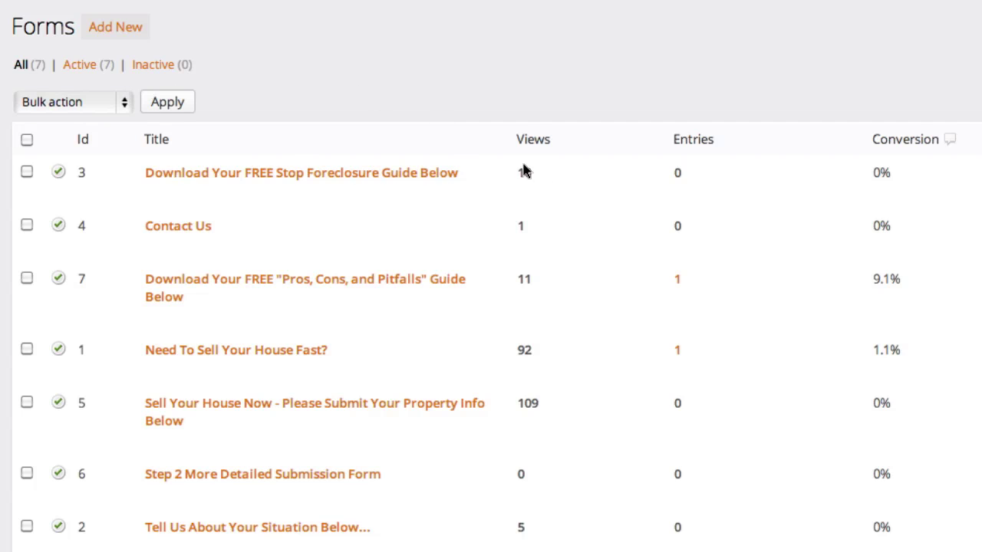
# Apply the Reset Views bulk action to all seven forms and confirm, zeroing their views.
pyautogui.moveTo(648, 175)
pyautogui.click(94, 106)
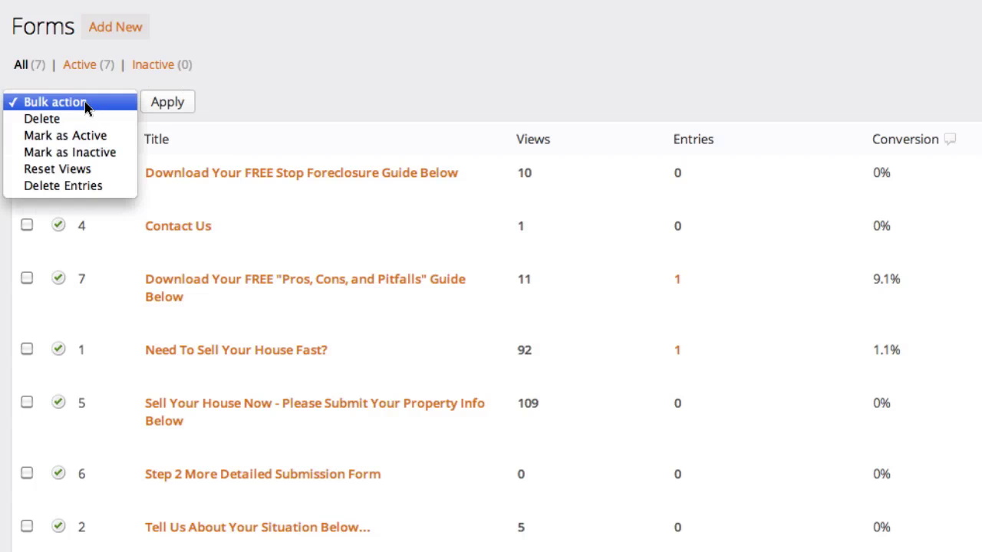
pyautogui.click(65, 169)
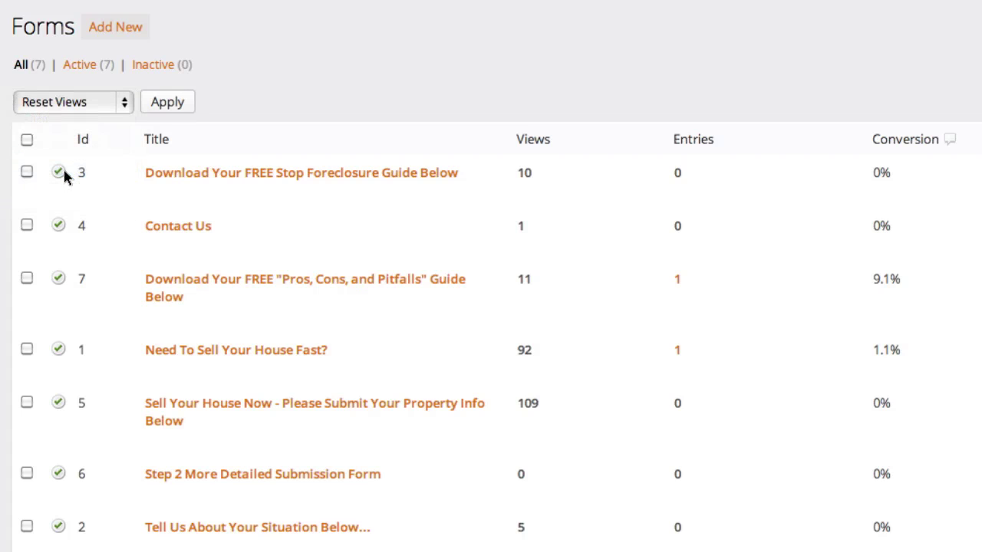
pyautogui.click(27, 140)
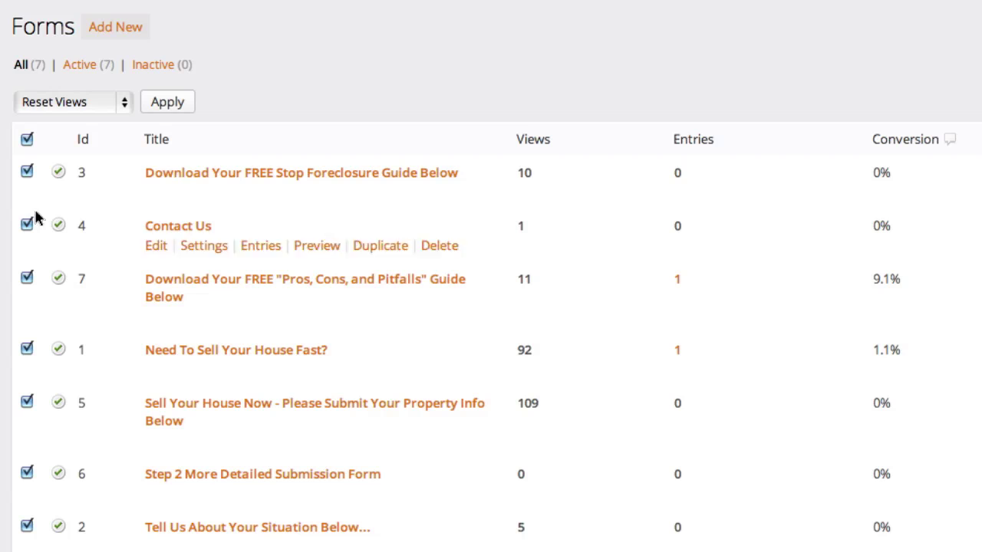
pyautogui.click(166, 105)
pyautogui.click(600, 171)
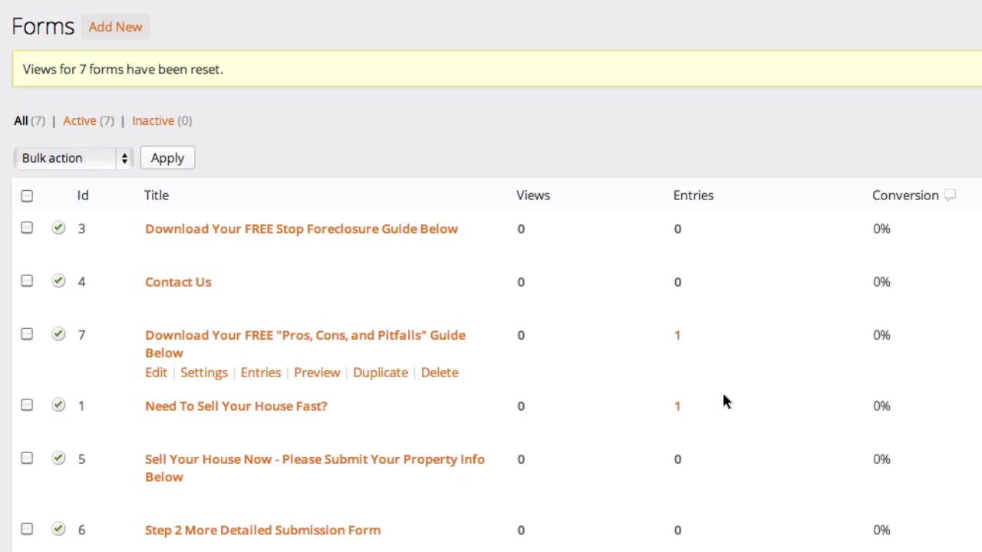
pyautogui.scroll(-3, 879, 353)
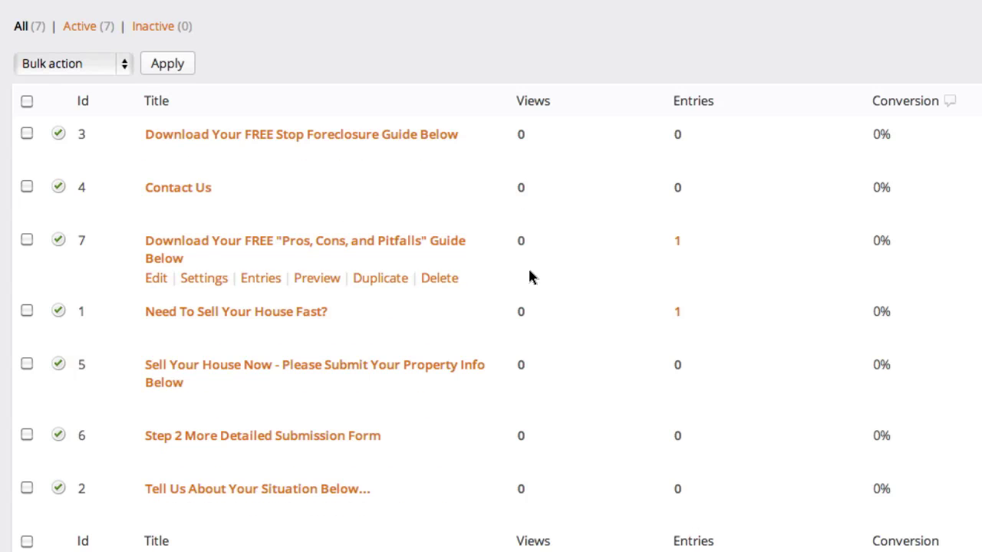
pyautogui.scroll(1, 529, 276)
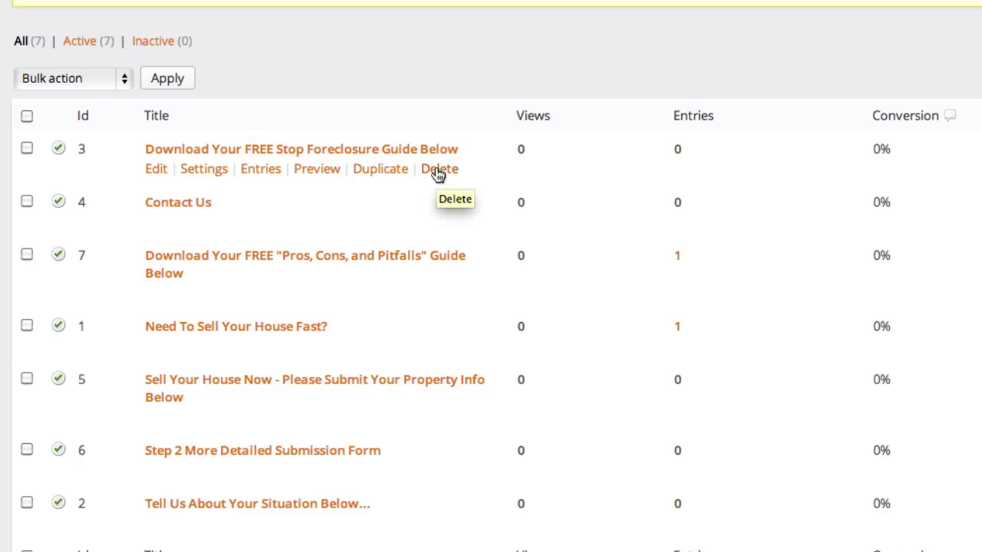
pyautogui.scroll(-1, 436, 174)
pyautogui.scroll(3, 437, 173)
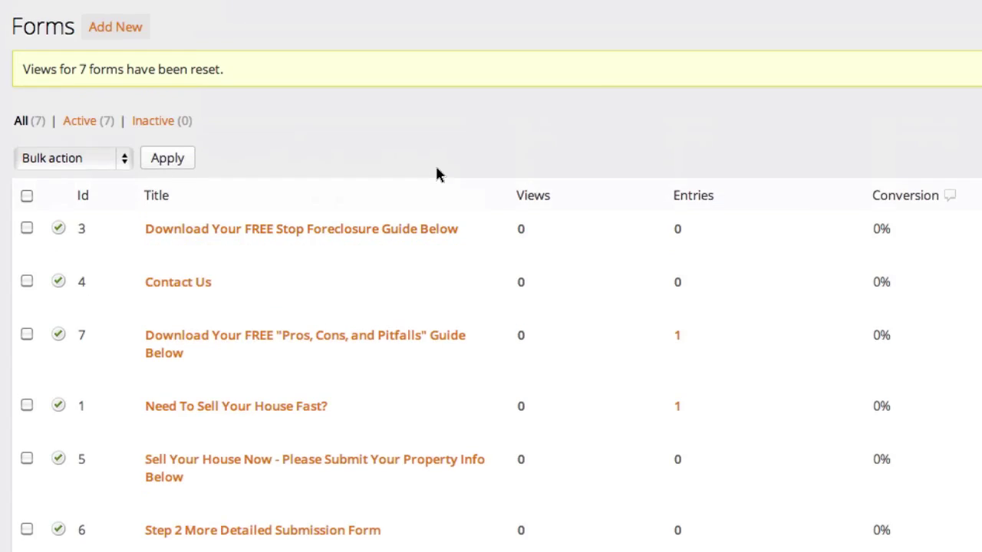
# Open 'Download Your FREE Stop Foreclosure Guide Below' in the Form Editor and review its fields.
pyautogui.click(269, 227)
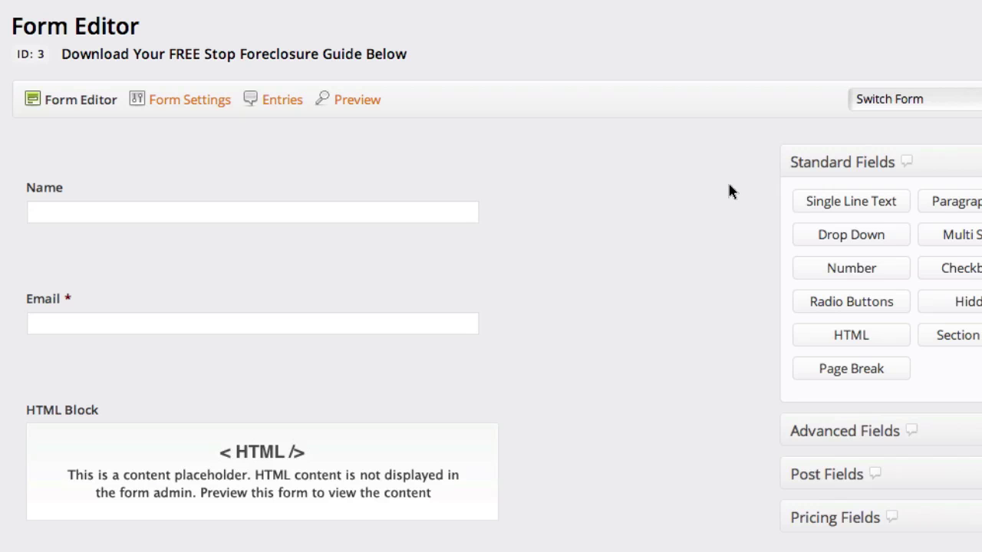
pyautogui.scroll(-3, 728, 185)
pyautogui.scroll(3, 728, 185)
pyautogui.scroll(-1, 729, 185)
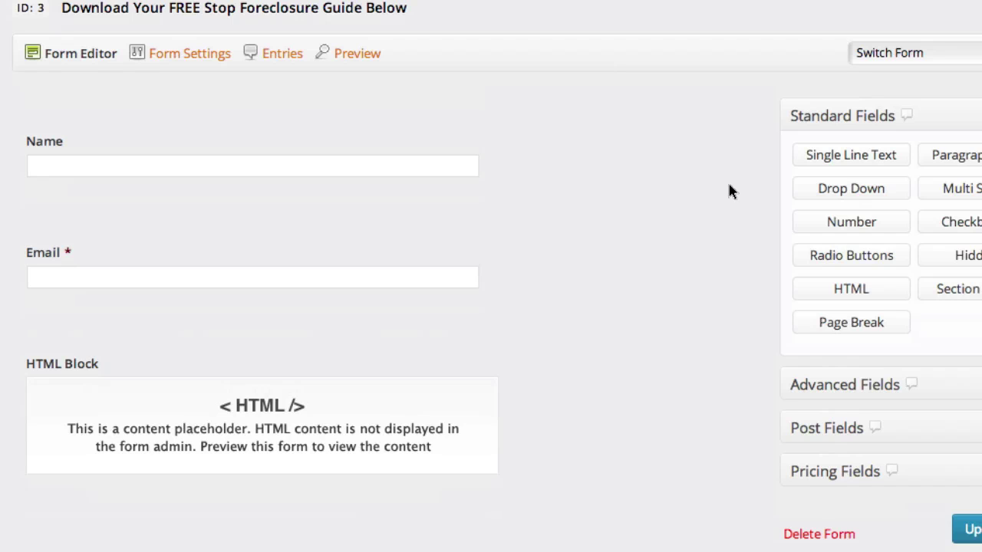
pyautogui.scroll(-1, 729, 186)
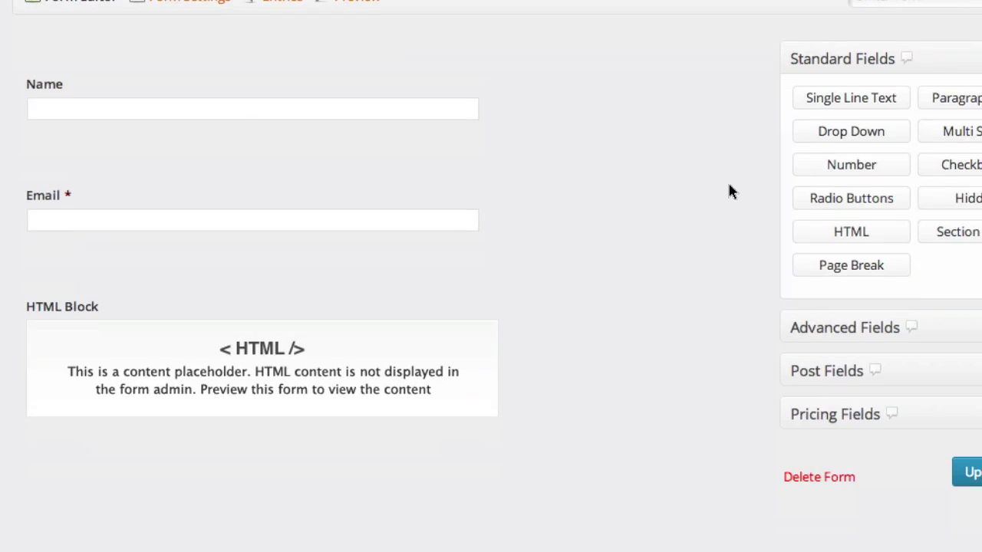
pyautogui.scroll(2, 729, 185)
pyautogui.moveTo(215, 234)
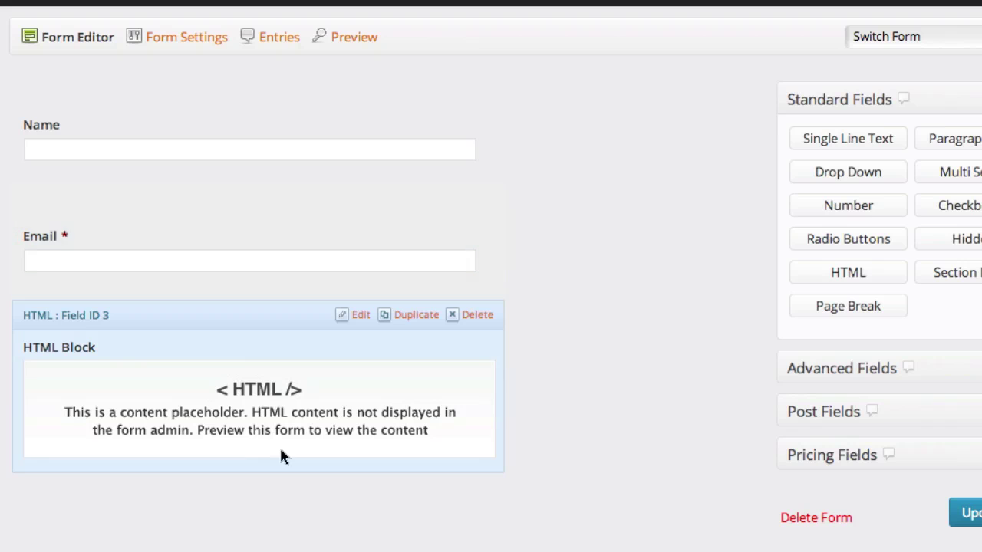
pyautogui.click(359, 316)
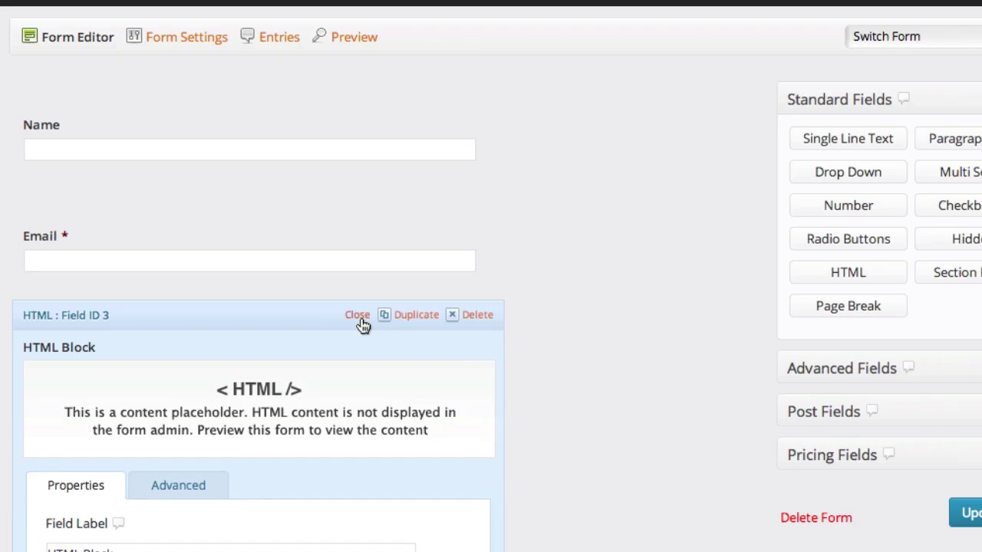
pyautogui.scroll(-3, 546, 396)
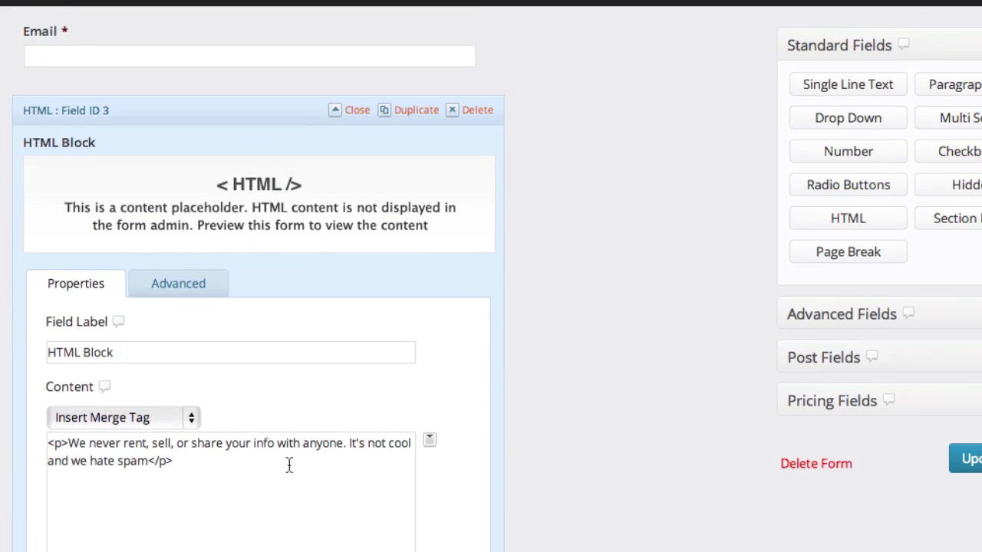
pyautogui.click(206, 464)
pyautogui.moveTo(174, 461); pyautogui.dragTo(48, 443)
pyautogui.click(69, 445)
pyautogui.click(140, 463)
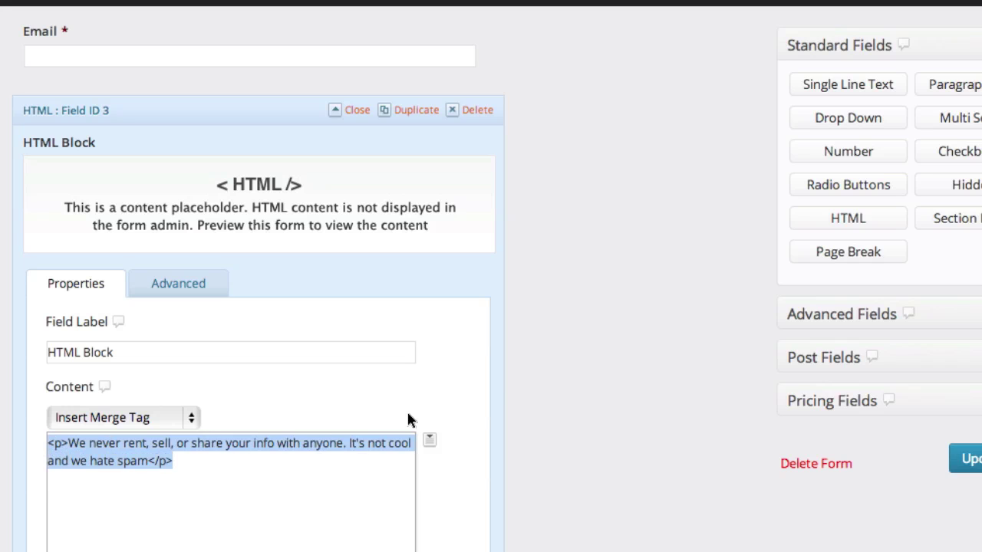
pyautogui.click(489, 385)
pyautogui.scroll(-4, 484, 385)
pyautogui.scroll(3, 484, 385)
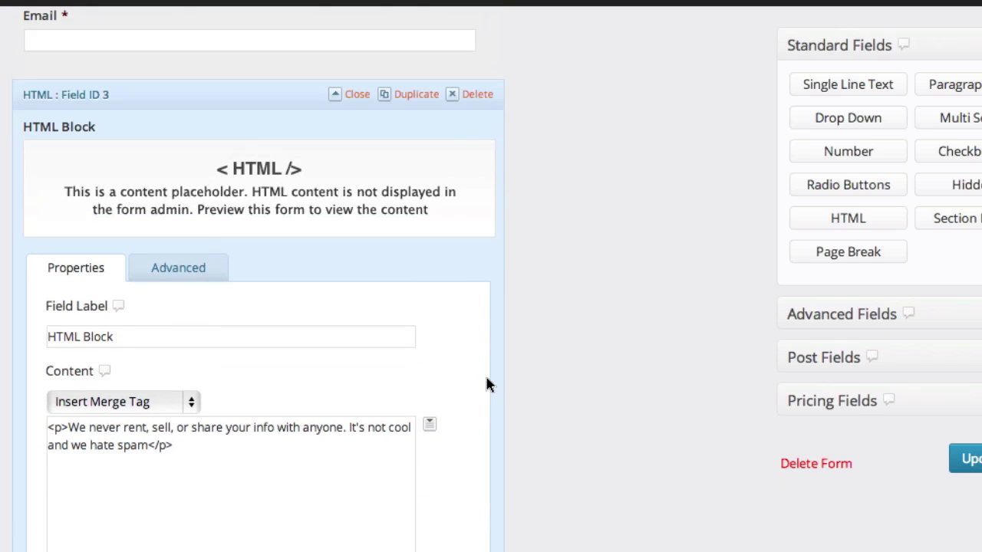
pyautogui.click(354, 94)
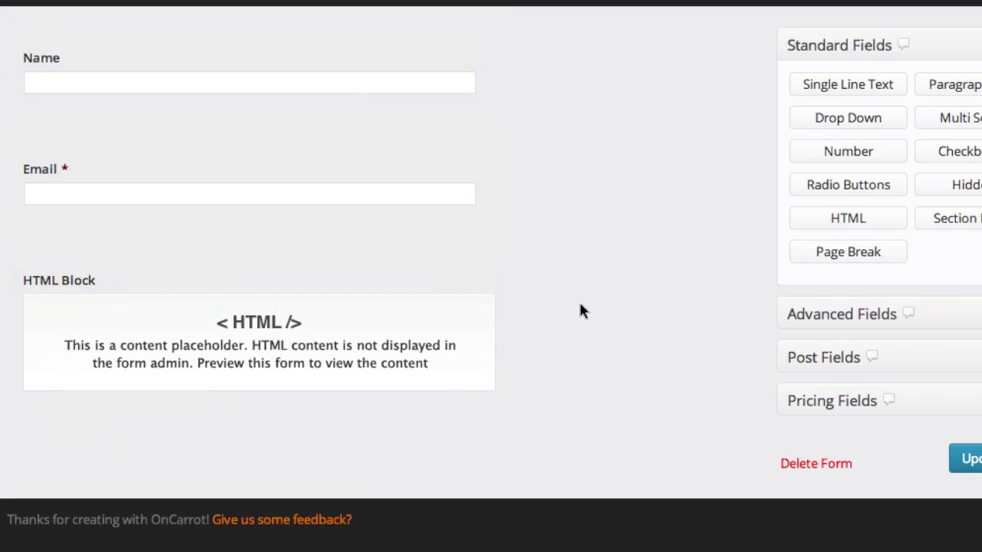
pyautogui.scroll(2, 580, 311)
pyautogui.scroll(1, 580, 311)
# Move the untitled Checkboxes field (First, Second, Third Choice) above the HTML Block.
pyautogui.moveTo(260, 192)
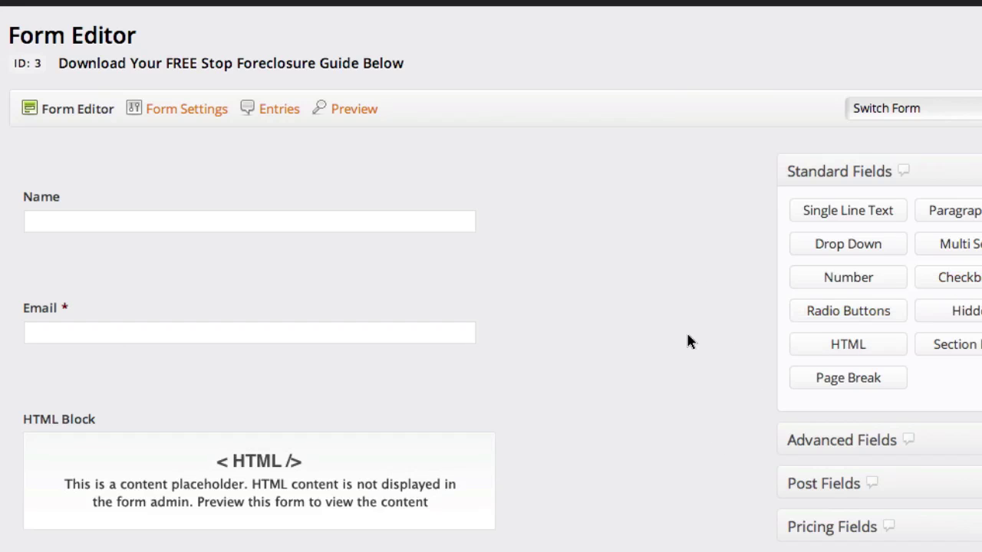
pyautogui.scroll(-3, 687, 342)
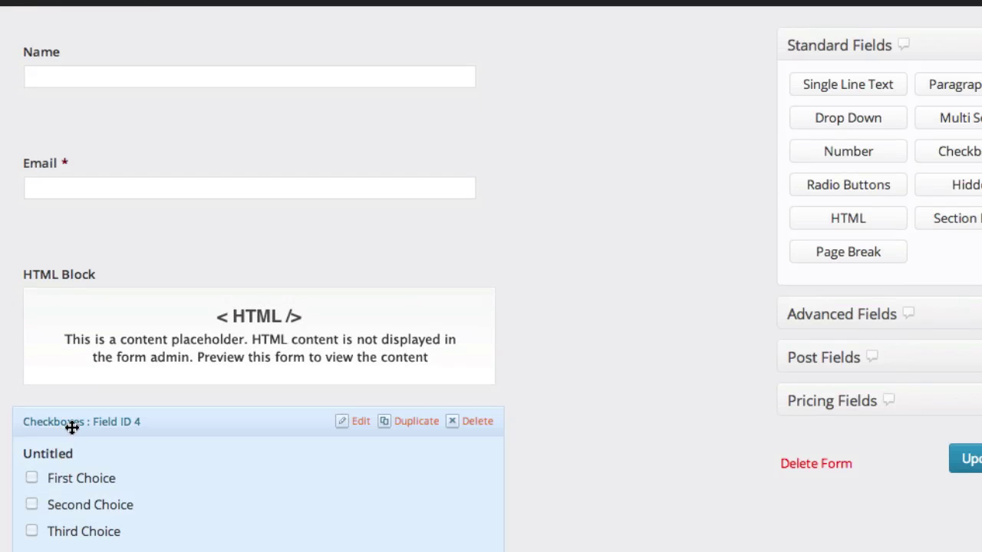
pyautogui.moveTo(69, 428); pyautogui.dragTo(79, 258)
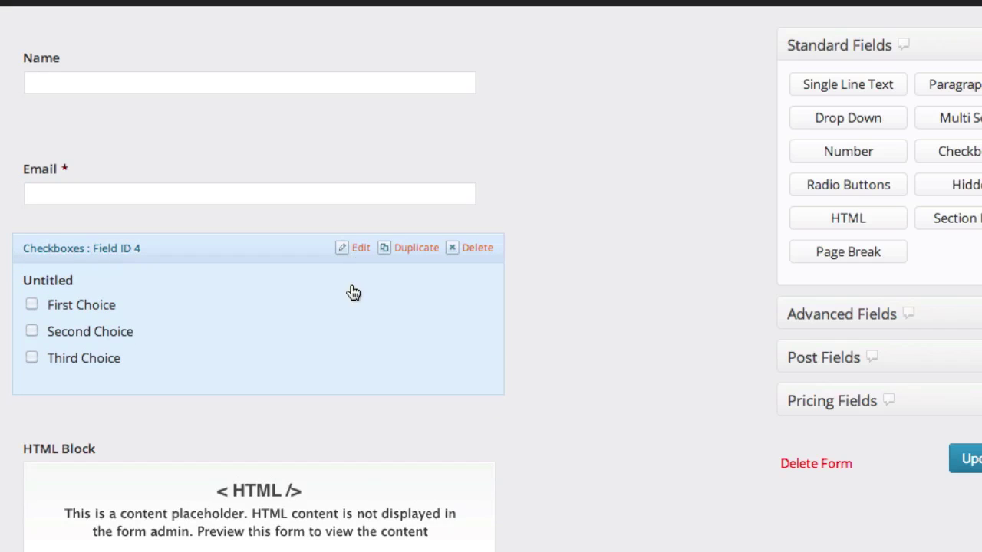
pyautogui.scroll(-2, 684, 402)
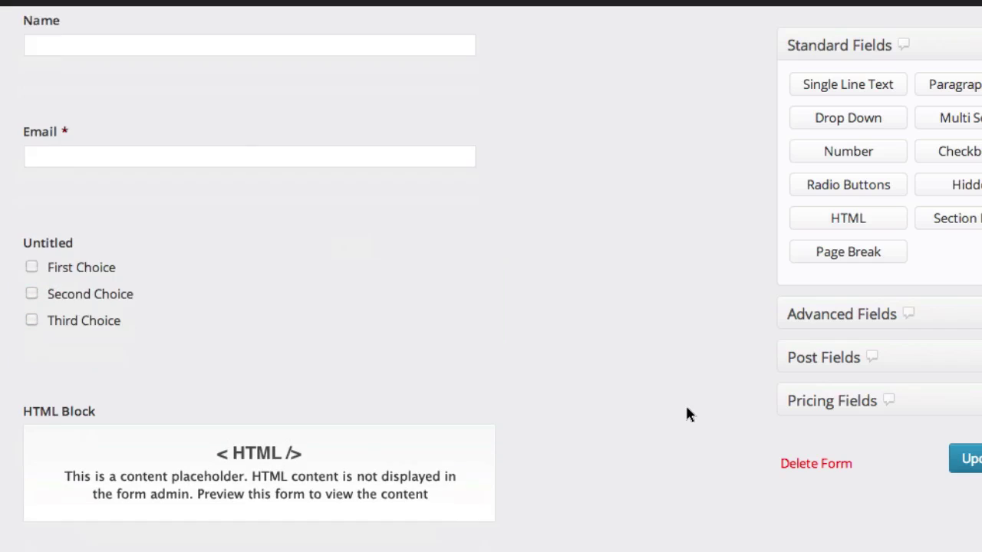
pyautogui.scroll(6, 685, 403)
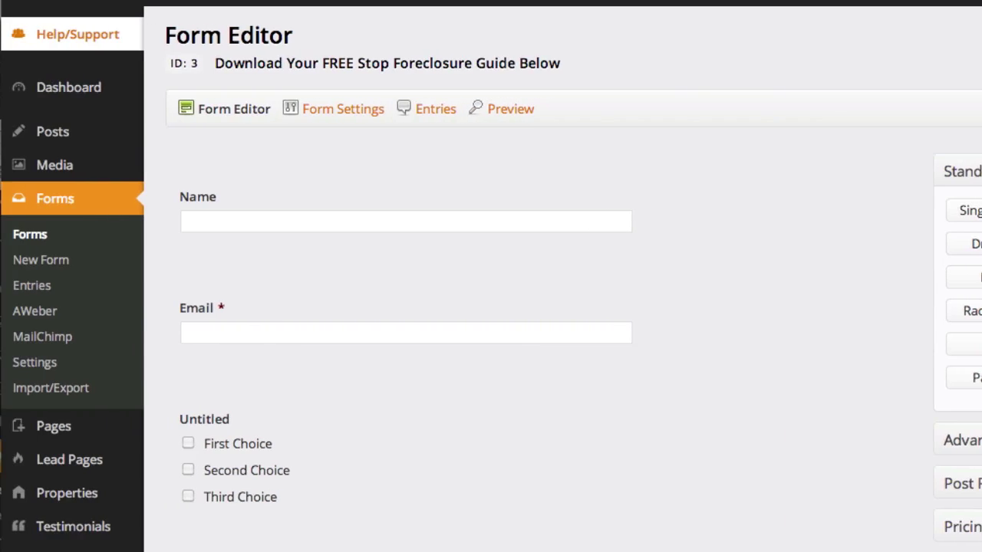
pyautogui.click(510, 108)
pyautogui.moveTo(54, 88); pyautogui.dragTo(307, 107)
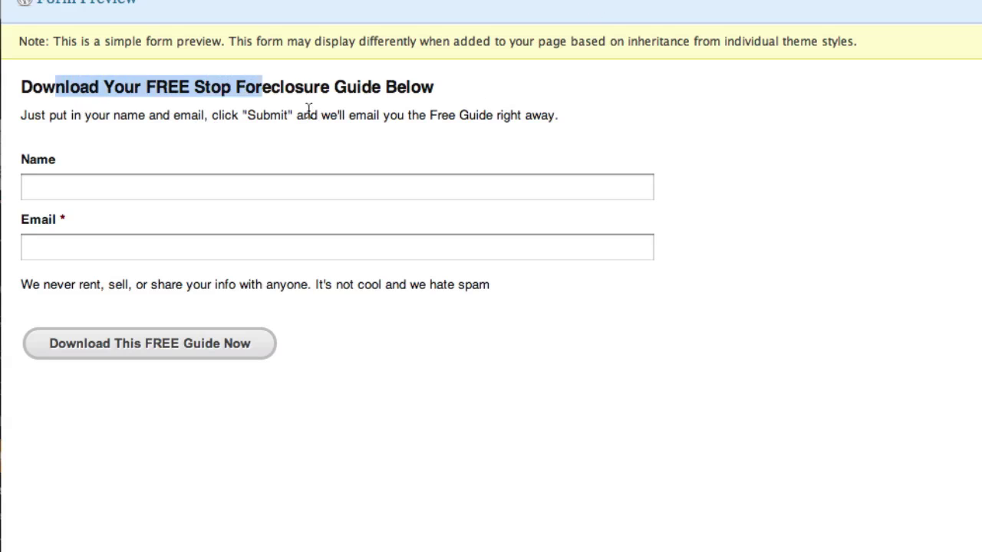
pyautogui.click(390, 87)
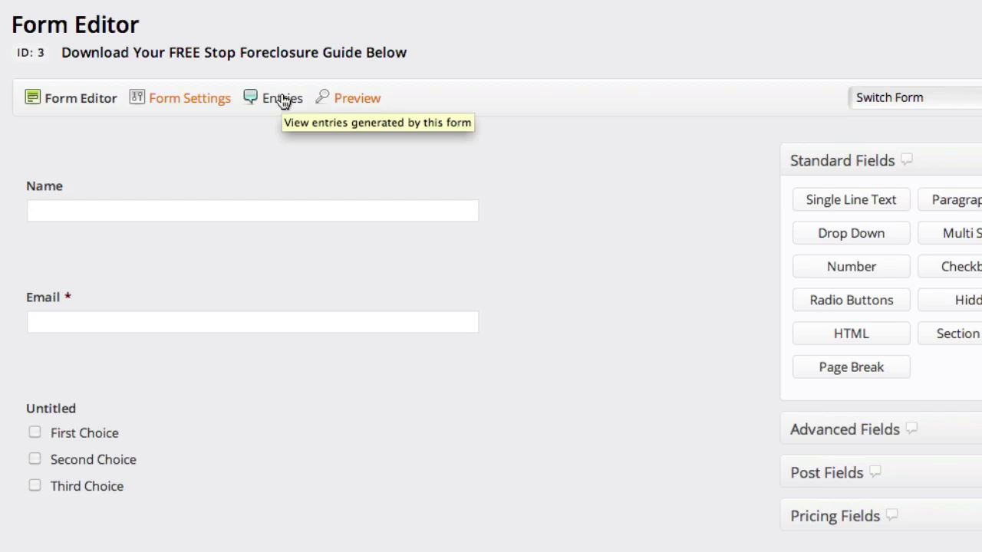
pyautogui.moveTo(188, 106)
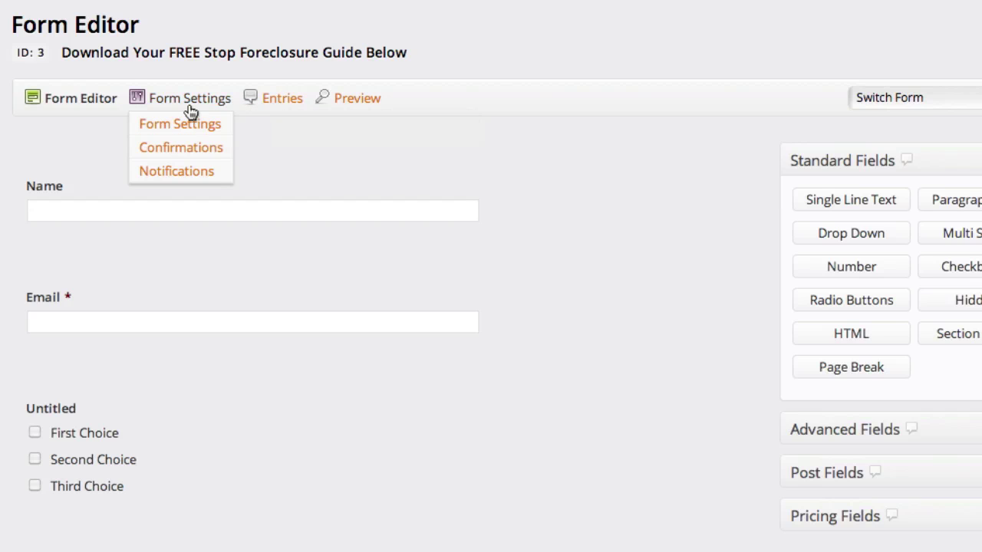